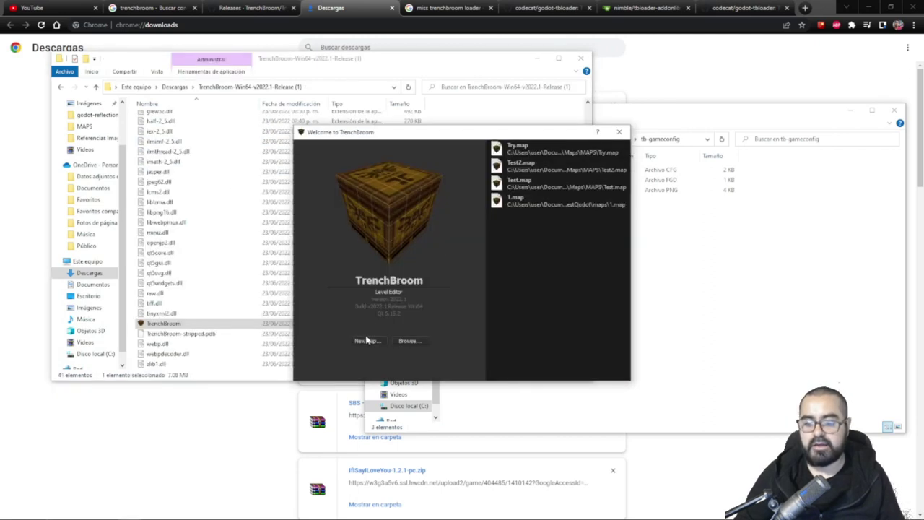
Create a new map for the Godot game.
{"action": "left_click", "coordinate": [368, 340]}
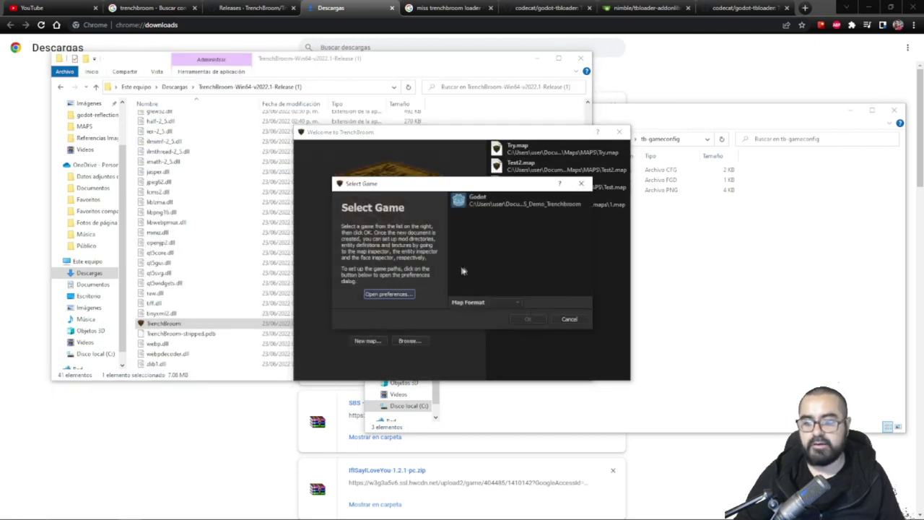
{"action": "left_click", "coordinate": [476, 206]}
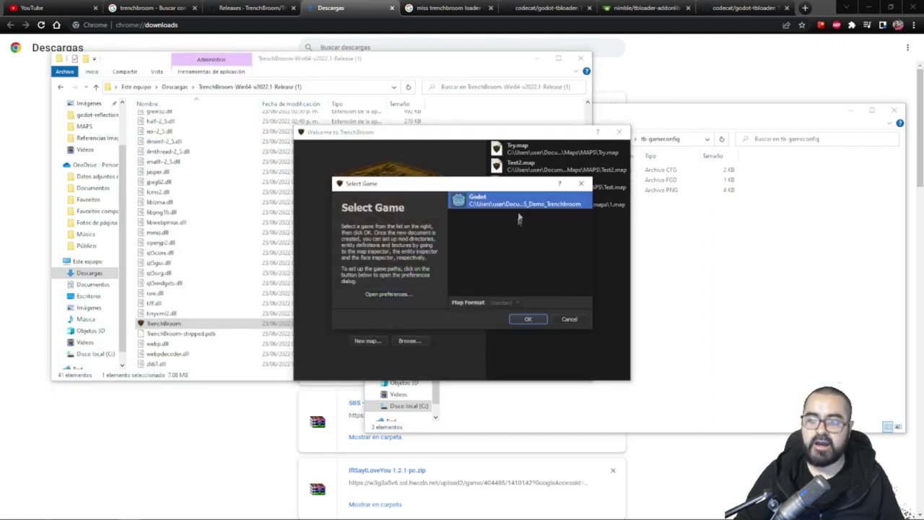
{"action": "left_click", "coordinate": [527, 319]}
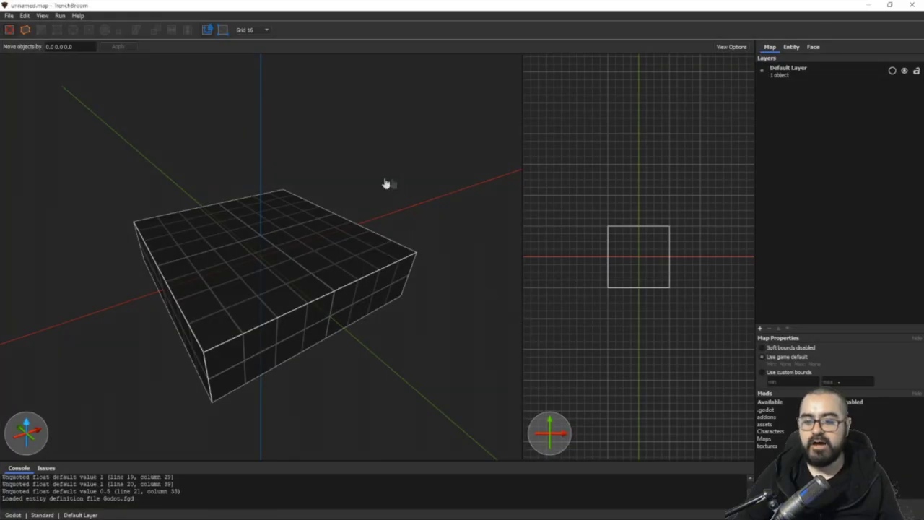
Draw a large flat floor brush of 416 × 432 × 16 units around the default block.
{"action": "mouse_move", "coordinate": [386, 184]}
{"action": "right_mouse_down"}
{"action": "mouse_move", "coordinate": [359, 169]}
{"action": "mouse_move", "coordinate": [392, 176]}
{"action": "mouse_move", "coordinate": [417, 156]}
{"action": "mouse_move", "coordinate": [394, 151]}
{"action": "mouse_move", "coordinate": [401, 185]}
{"action": "right_mouse_up"}
{"action": "scroll", "coordinate": [376, 172], "scroll_direction": "down", "scroll_amount": 8}
{"action": "mouse_move", "coordinate": [231, 421]}
{"action": "left_mouse_down"}
{"action": "mouse_move", "coordinate": [194, 154]}
{"action": "mouse_move", "coordinate": [238, 58]}
{"action": "mouse_move", "coordinate": [202, 119]}
{"action": "mouse_move", "coordinate": [227, 135]}
{"action": "left_mouse_up"}
{"action": "mouse_move", "coordinate": [226, 136]}
{"action": "right_mouse_down"}
{"action": "mouse_move", "coordinate": [286, 135]}
{"action": "mouse_move", "coordinate": [290, 208]}
{"action": "mouse_move", "coordinate": [281, 181]}
{"action": "mouse_move", "coordinate": [288, 193]}
{"action": "right_mouse_up"}
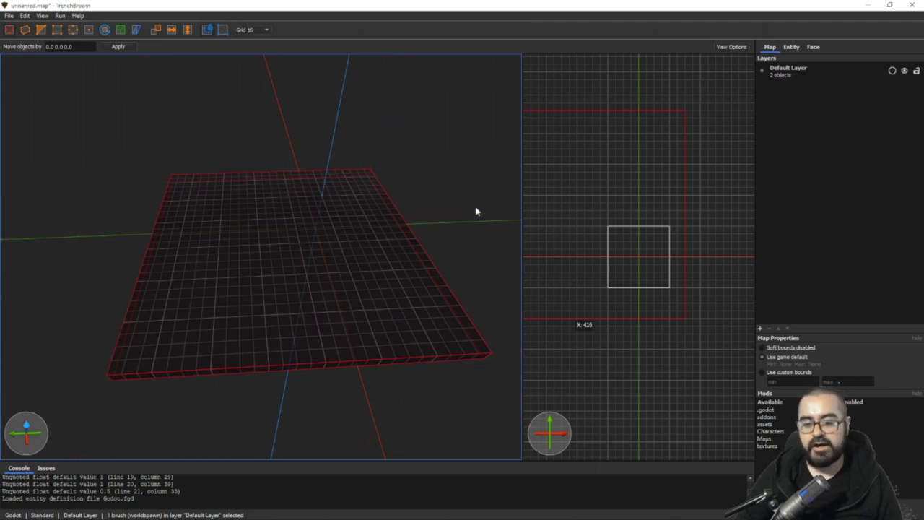
Extrude a separate 16-unit-wide strip from one 432-unit edge of the floor and raise it into a wall.
{"action": "scroll", "coordinate": [474, 209], "scroll_direction": "up", "scroll_amount": 2}
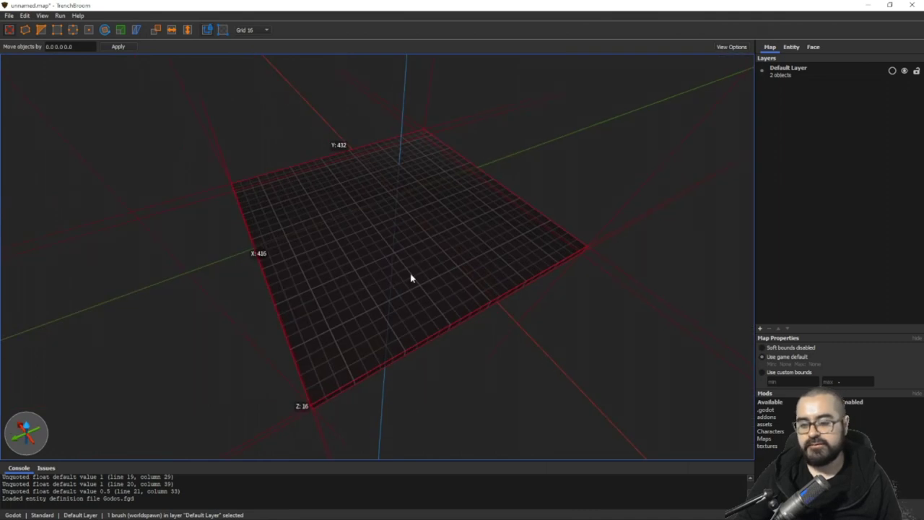
{"action": "right_click_drag", "start_coordinate": [429, 285], "coordinate": [432, 284], "text": "alt"}
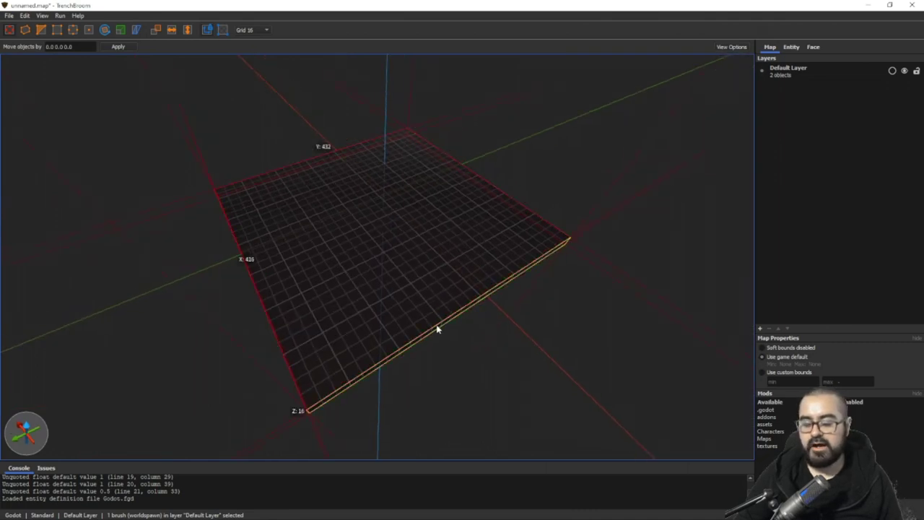
{"action": "left_click_drag", "start_coordinate": [437, 324], "coordinate": [444, 332], "text": "ctrl+shift"}
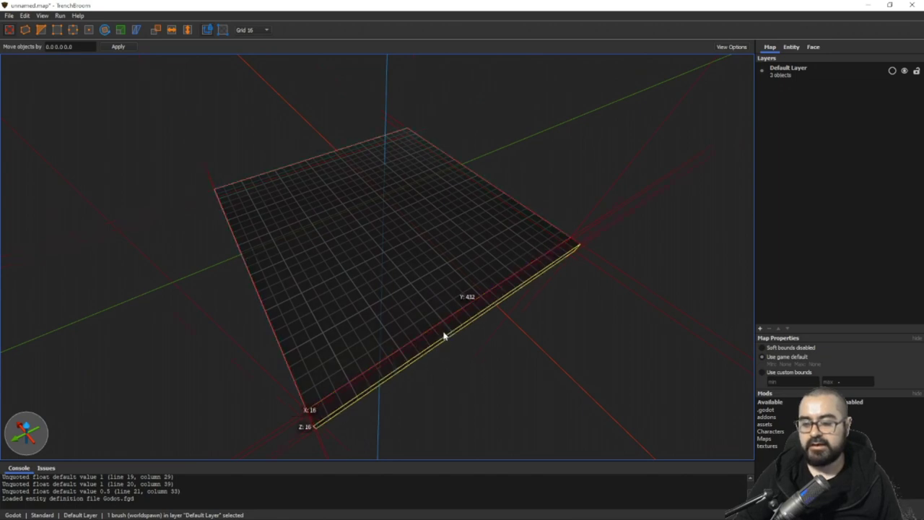
{"action": "mouse_move", "coordinate": [444, 330]}
{"action": "left_mouse_down", "text": "shift"}
{"action": "mouse_move", "coordinate": [457, 279]}
{"action": "mouse_move", "coordinate": [452, 167]}
{"action": "left_mouse_up", "text": "shift"}
Extract a separate 16-unit-thick brush along the floor's adjacent 416-unit edge and raise it into a second wall.
{"action": "mouse_move", "coordinate": [451, 167]}
{"action": "right_mouse_down", "text": "alt"}
{"action": "mouse_move", "coordinate": [397, 224]}
{"action": "mouse_move", "coordinate": [410, 217]}
{"action": "right_mouse_up", "text": "alt"}
{"action": "left_click", "coordinate": [411, 218]}
{"action": "left_click", "coordinate": [379, 266], "text": "shift"}
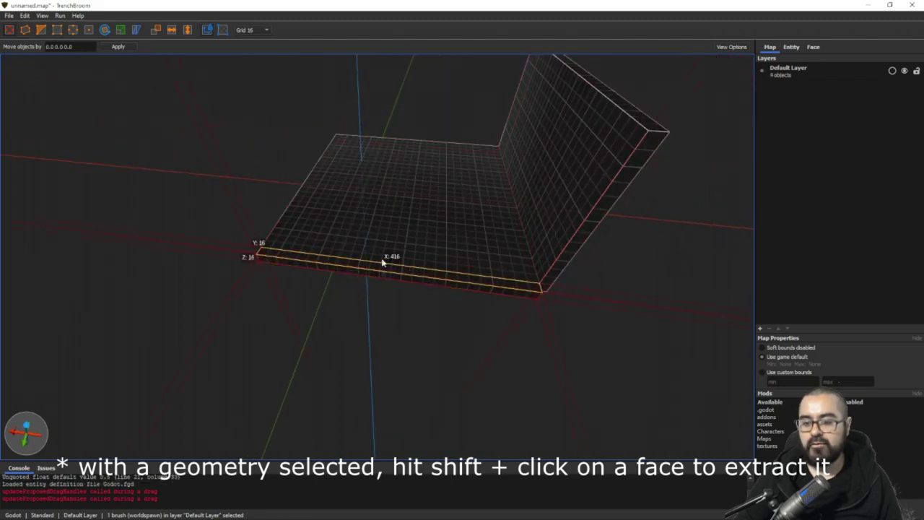
{"action": "left_click_drag", "start_coordinate": [383, 272], "coordinate": [385, 130], "text": "shift"}
Select the floor brush and move its open edge opposite the second wall outward.
{"action": "mouse_move", "coordinate": [340, 154]}
{"action": "right_mouse_down"}
{"action": "mouse_move", "coordinate": [412, 159]}
{"action": "mouse_move", "coordinate": [382, 237]}
{"action": "right_mouse_up"}
{"action": "left_click", "coordinate": [382, 238]}
{"action": "key", "text": "shift"}
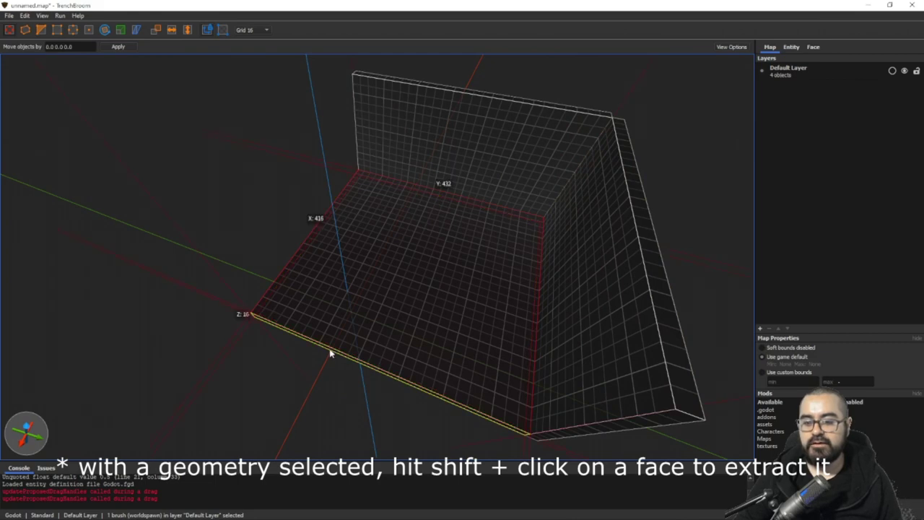
{"action": "left_click_drag", "start_coordinate": [330, 350], "coordinate": [264, 412], "text": "shift"}
Cut the selected geometry with the Clip tool, choosing which side to keep, and save the map as TEST.map in the Godot 4 Proyectos folder.
{"action": "mouse_move", "coordinate": [264, 412]}
{"action": "right_mouse_down"}
{"action": "mouse_move", "coordinate": [284, 340]}
{"action": "mouse_move", "coordinate": [423, 311]}
{"action": "mouse_move", "coordinate": [409, 303]}
{"action": "right_mouse_up"}
{"action": "key", "text": "c"}
{"action": "left_click_drag", "start_coordinate": [393, 306], "coordinate": [449, 297]}
{"action": "key", "text": "Return"}
{"action": "left_click_drag", "start_coordinate": [407, 358], "coordinate": [517, 326]}
{"action": "key", "text": "ctrl+Return"}
{"action": "key", "text": "Return"}
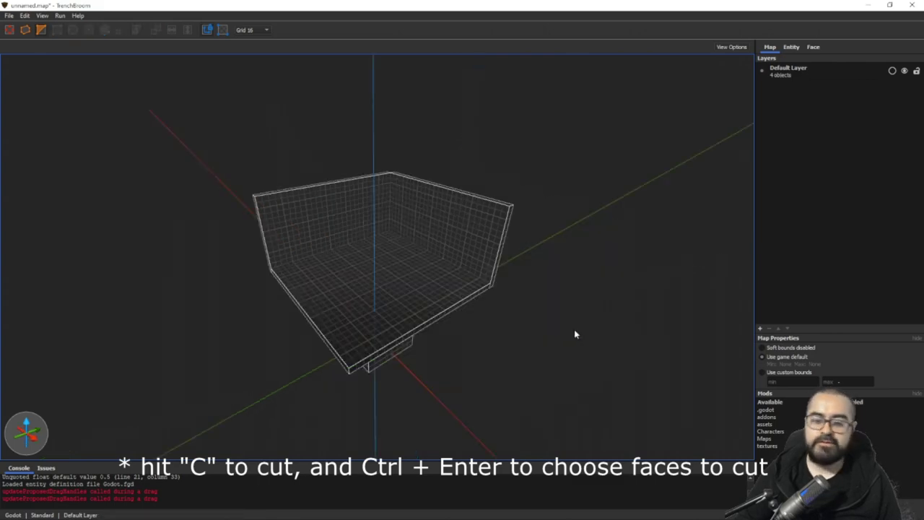
{"action": "key", "text": "ctrl+s"}
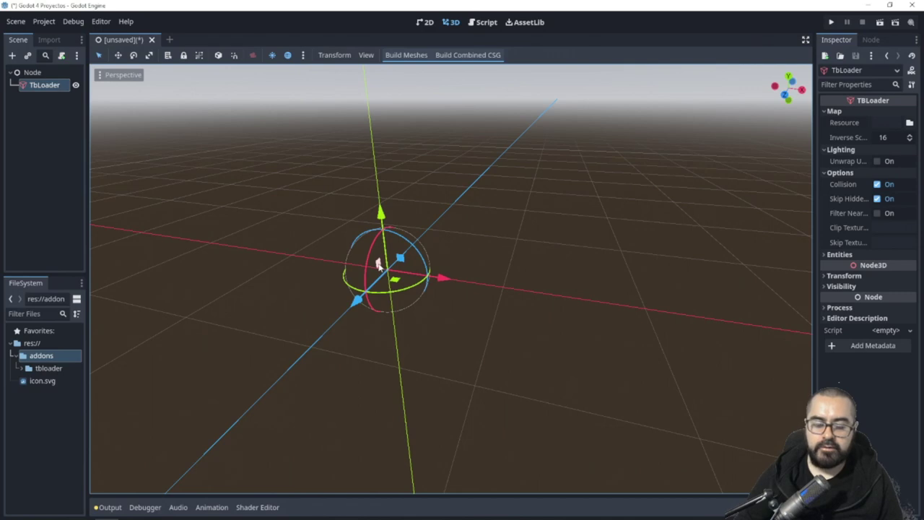
Switch to Godot, open the project's folder in the file manager and check that it contains TEST.map.
{"action": "left_click", "coordinate": [51, 410]}
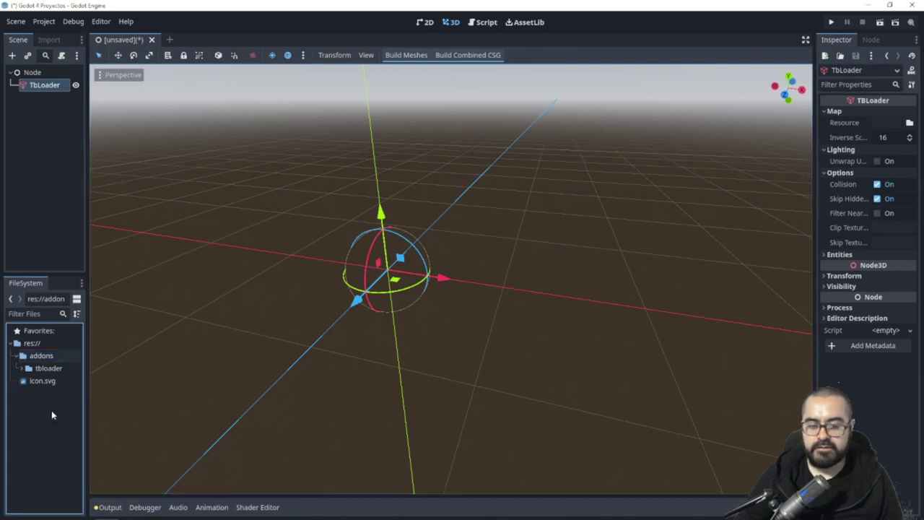
{"action": "right_click", "coordinate": [33, 355]}
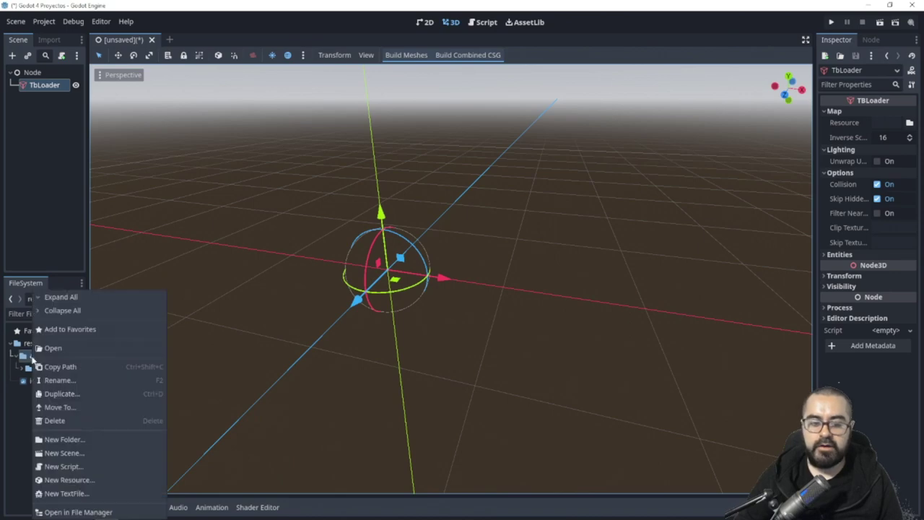
{"action": "left_click", "coordinate": [65, 511]}
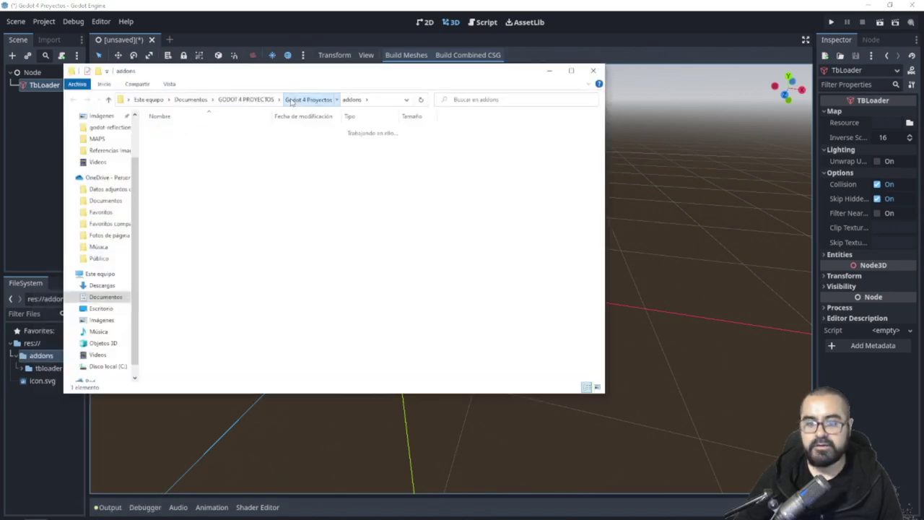
{"action": "left_click", "coordinate": [308, 99]}
{"action": "left_click", "coordinate": [171, 201]}
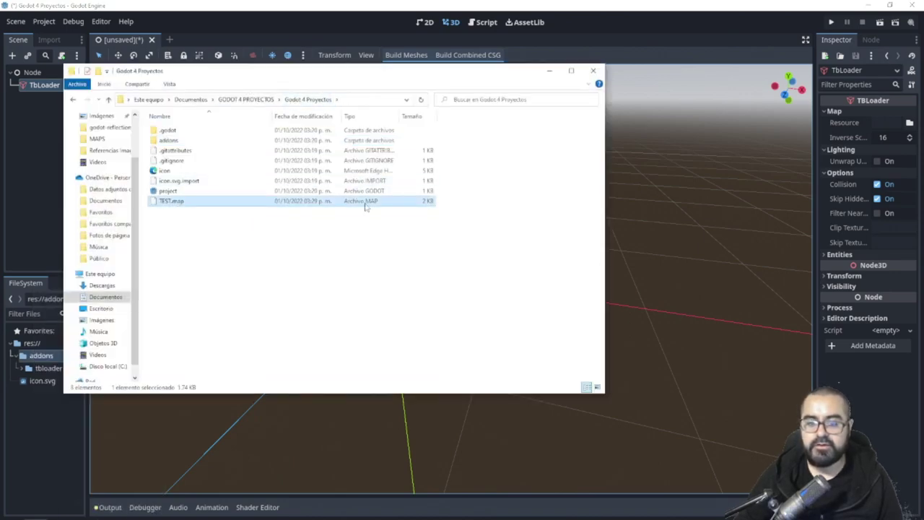
{"action": "left_click", "coordinate": [592, 71]}
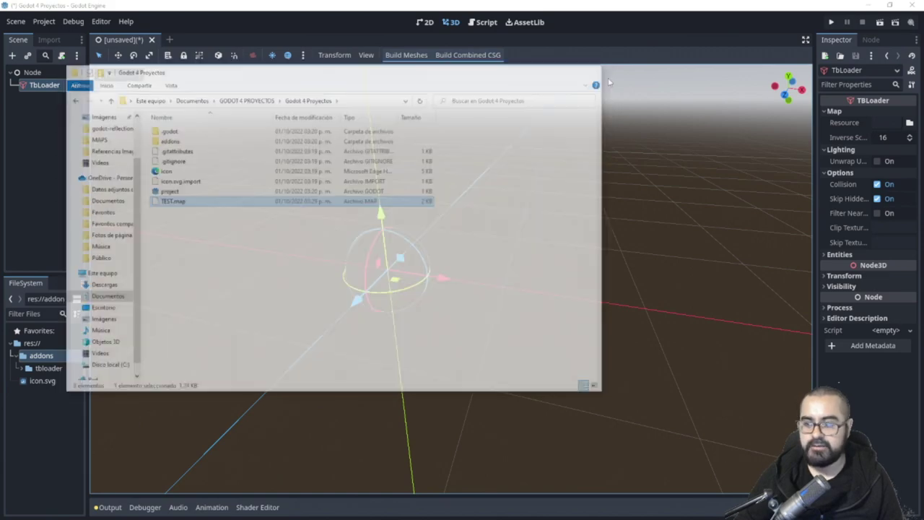
Assign TEST.map as the TbLoader node's map resource and build its meshes.
{"action": "left_click", "coordinate": [910, 122]}
{"action": "left_click", "coordinate": [375, 159]}
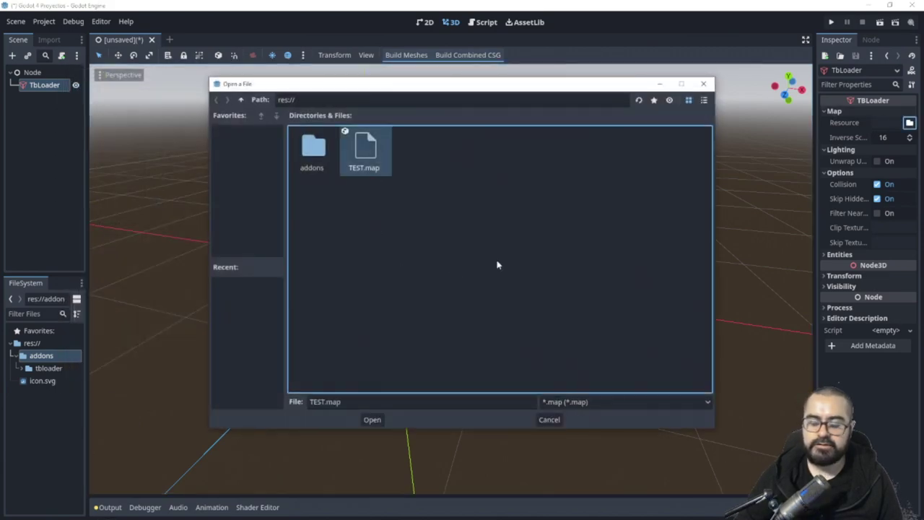
{"action": "left_click", "coordinate": [372, 419]}
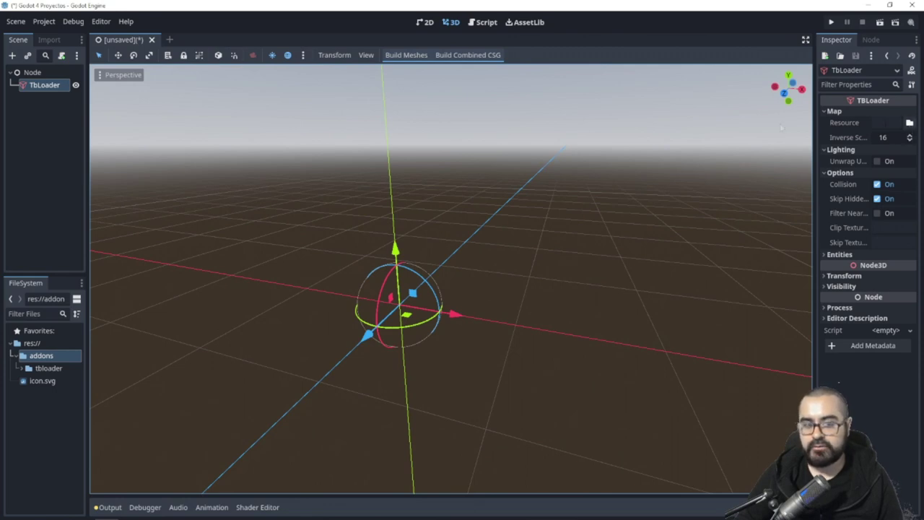
{"action": "left_click", "coordinate": [42, 95]}
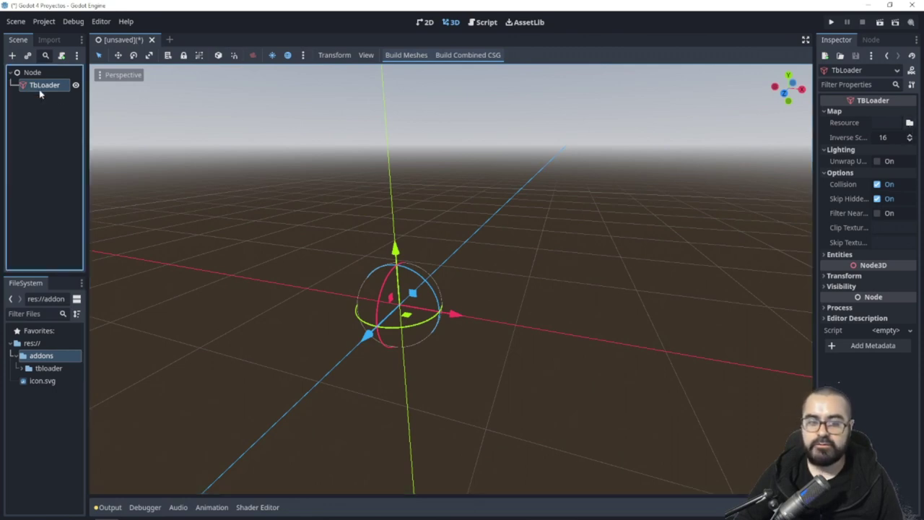
{"action": "left_click", "coordinate": [910, 123]}
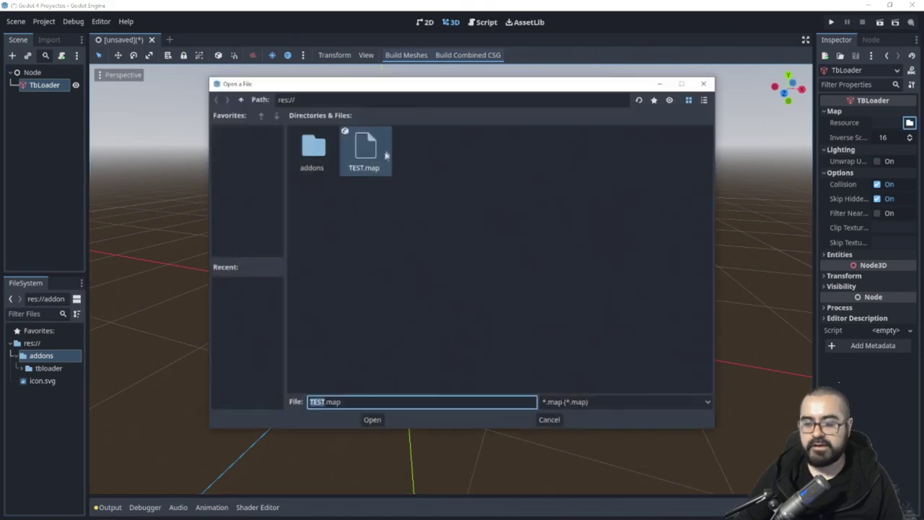
{"action": "left_click", "coordinate": [365, 423]}
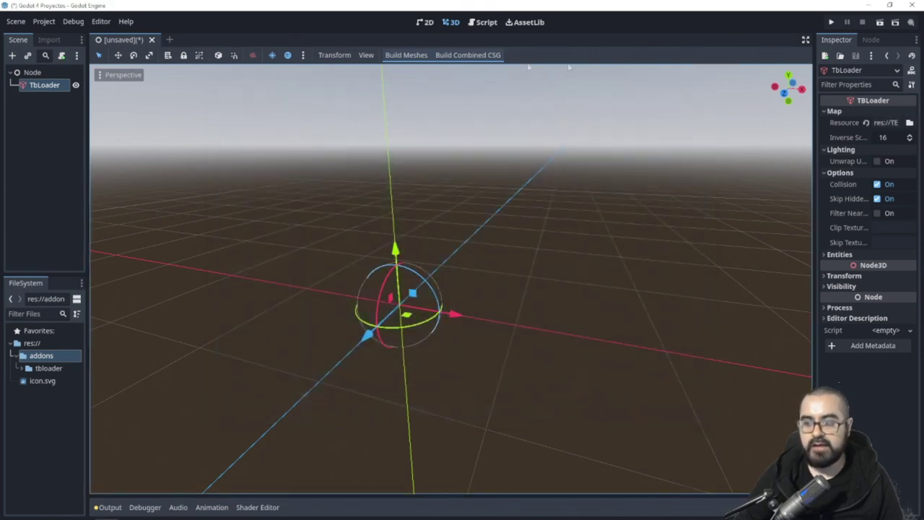
{"action": "left_click", "coordinate": [393, 57]}
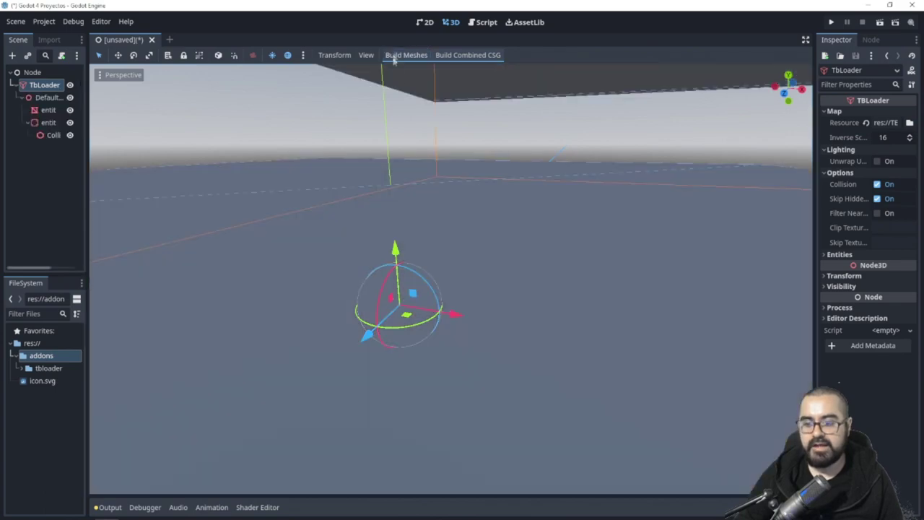
Examine the generated floor and walls from outside the room in the 3D viewport.
{"action": "right_click_drag", "start_coordinate": [404, 217], "coordinate": [145, 234]}
{"action": "key", "text": "s"}
{"action": "key", "text": "d"}
{"action": "scroll", "coordinate": [450, 278], "scroll_direction": "down", "scroll_amount": 3}
{"action": "key", "text": "d"}
{"action": "key", "text": "s"}
{"action": "right_click_drag", "start_coordinate": [415, 253], "coordinate": [419, 253]}
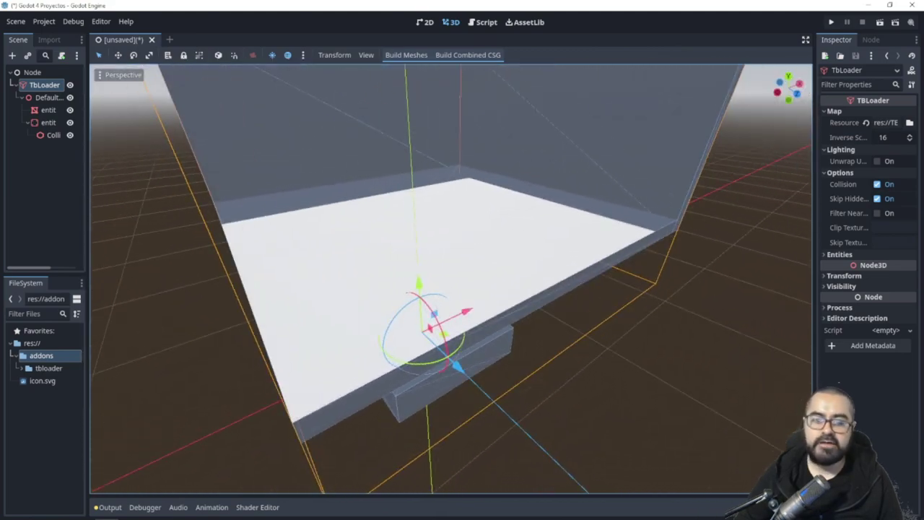
{"action": "right_click_drag", "start_coordinate": [577, 321], "coordinate": [604, 345]}
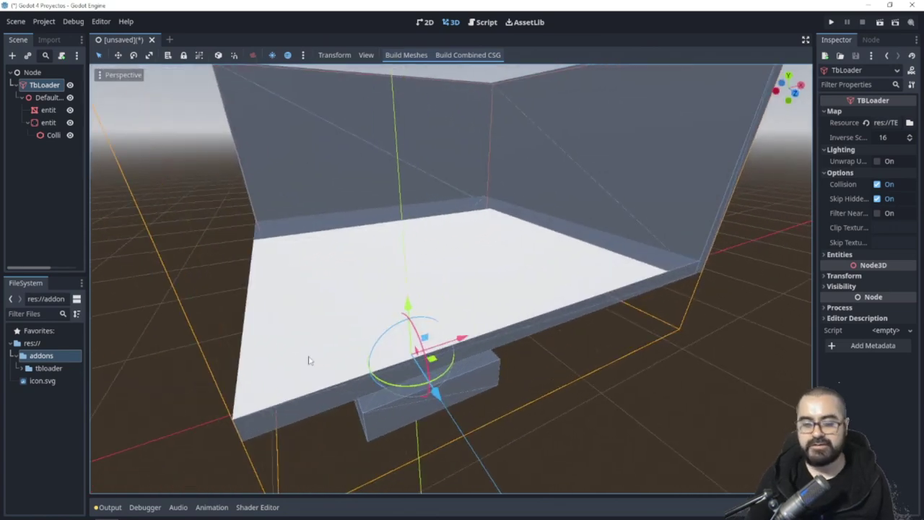
Create a folder named textures at the root of the project.
{"action": "right_click", "coordinate": [40, 344]}
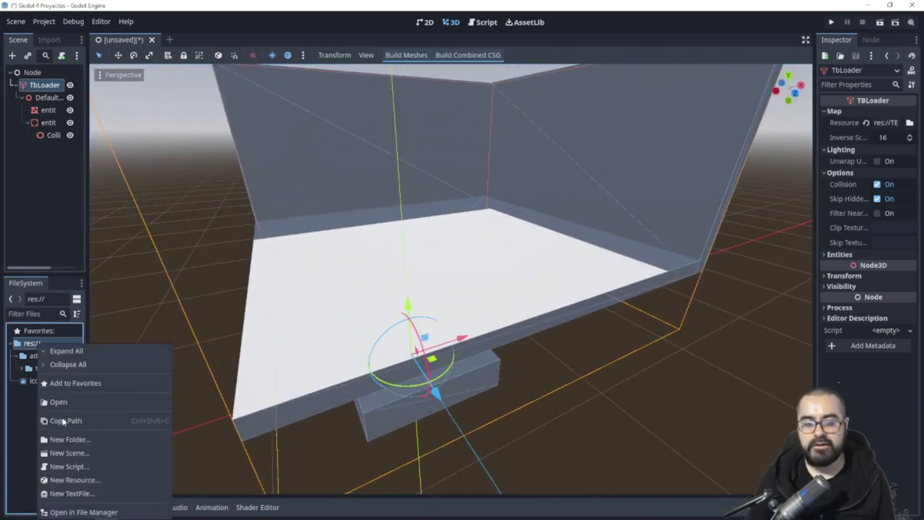
{"action": "left_click", "coordinate": [71, 438]}
{"action": "type", "text": "TEX"}
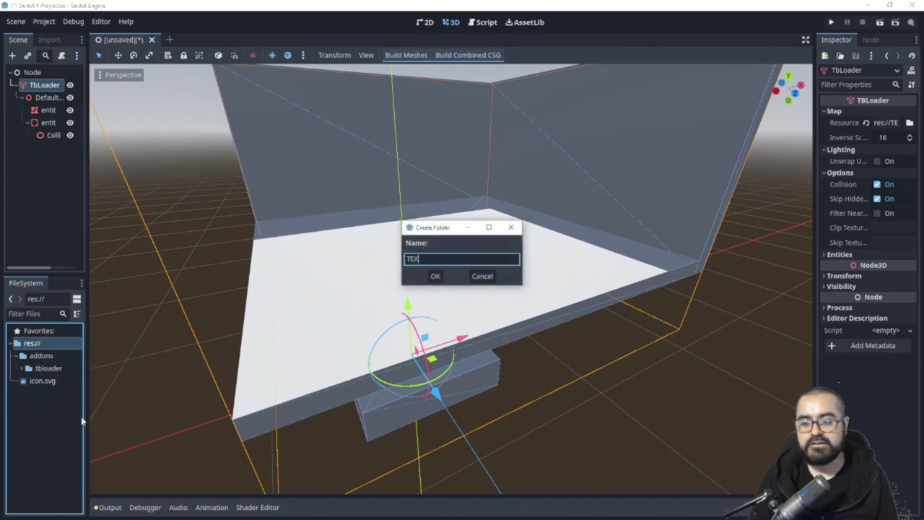
{"action": "key", "text": "Return"}
{"action": "left_click", "coordinate": [26, 370]}
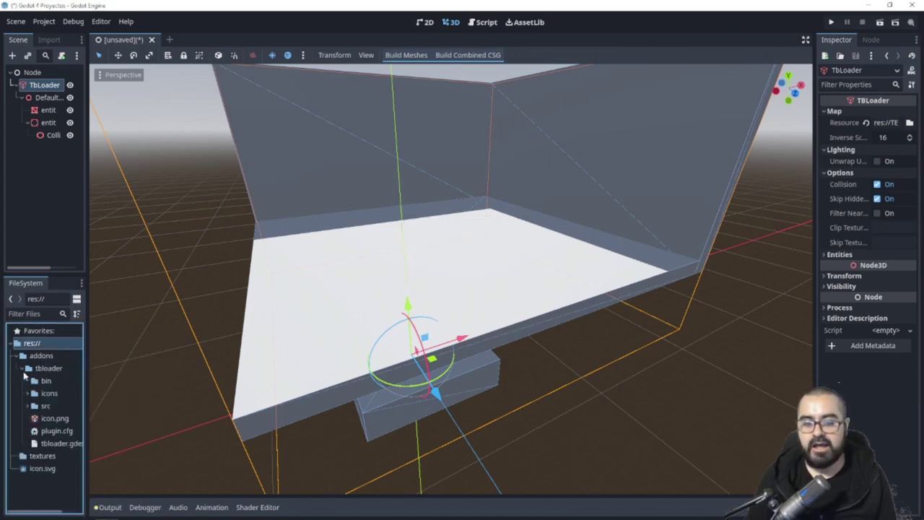
{"action": "left_click", "coordinate": [25, 368]}
Copy a checkered green image from the prototype textures' PNG/Green folder into the project's textures folder.
{"action": "left_click", "coordinate": [40, 380]}
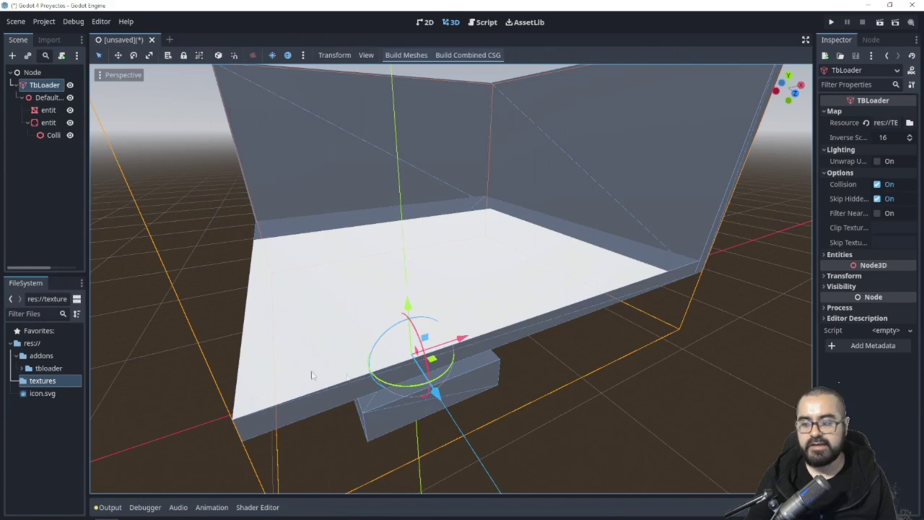
{"action": "key", "text": "alt+Tab"}
{"action": "double_click", "coordinate": [466, 170]}
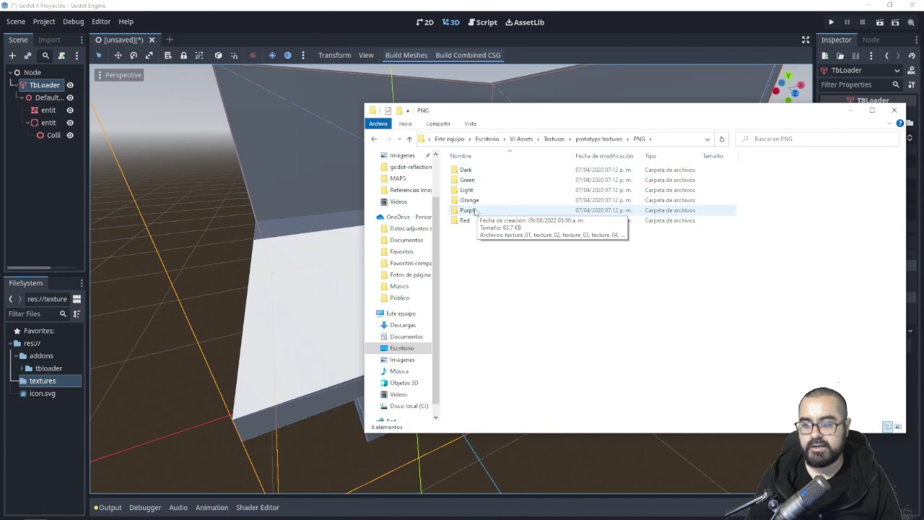
{"action": "double_click", "coordinate": [467, 180]}
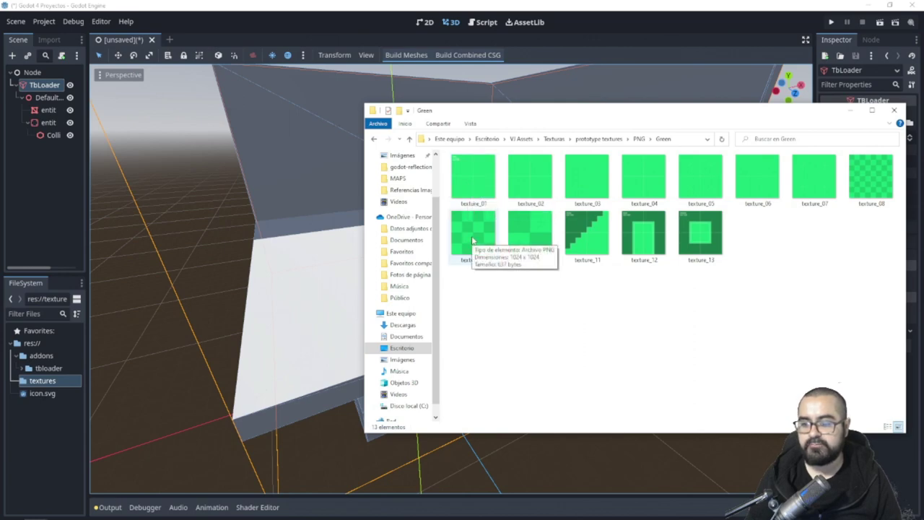
{"action": "left_click", "coordinate": [471, 229]}
{"action": "left_click_drag", "start_coordinate": [43, 388], "coordinate": [22, 386]}
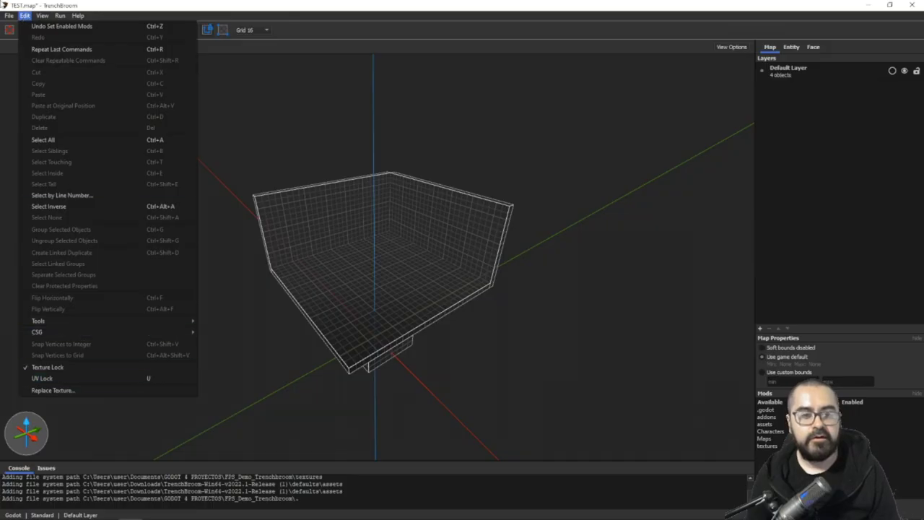
Set Godot's game path to the Godot 4 Proyectos folder in the preferences and save the map.
{"action": "mouse_move", "coordinate": [8, 15]}
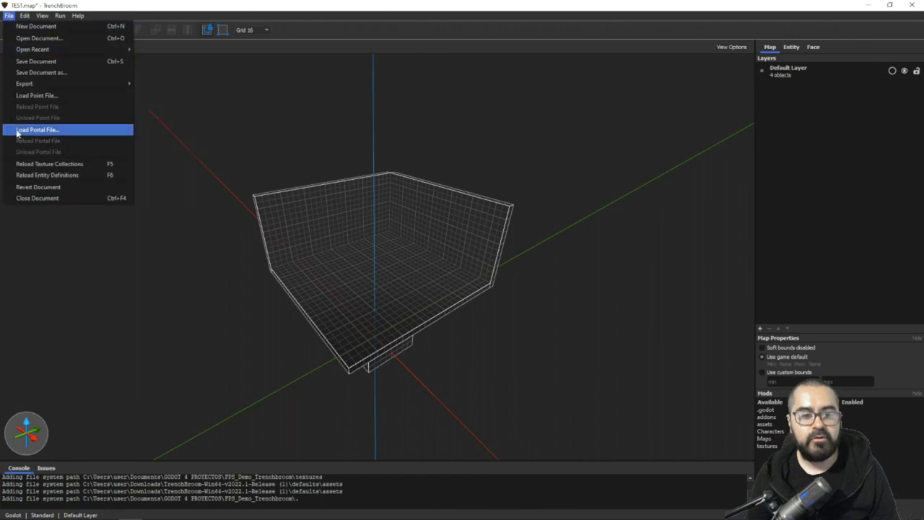
{"action": "left_click", "coordinate": [195, 36]}
{"action": "left_click", "coordinate": [42, 15]}
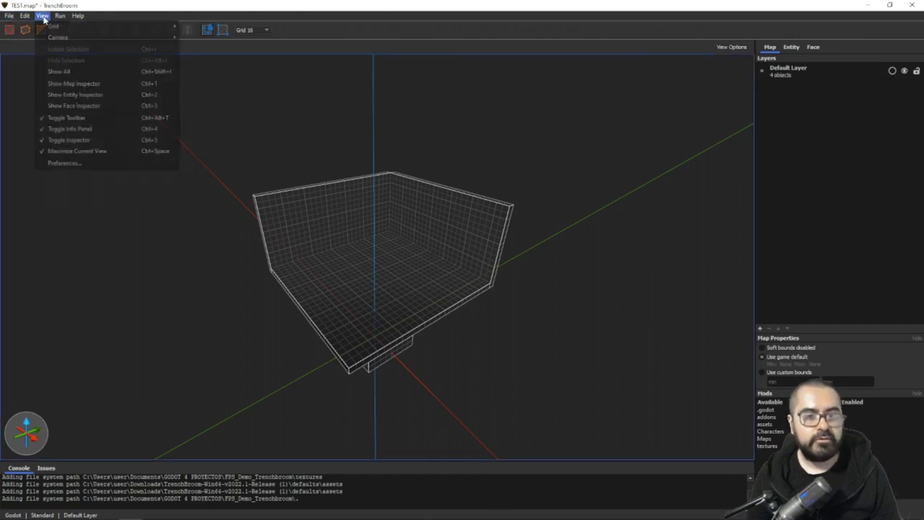
{"action": "left_click", "coordinate": [67, 162]}
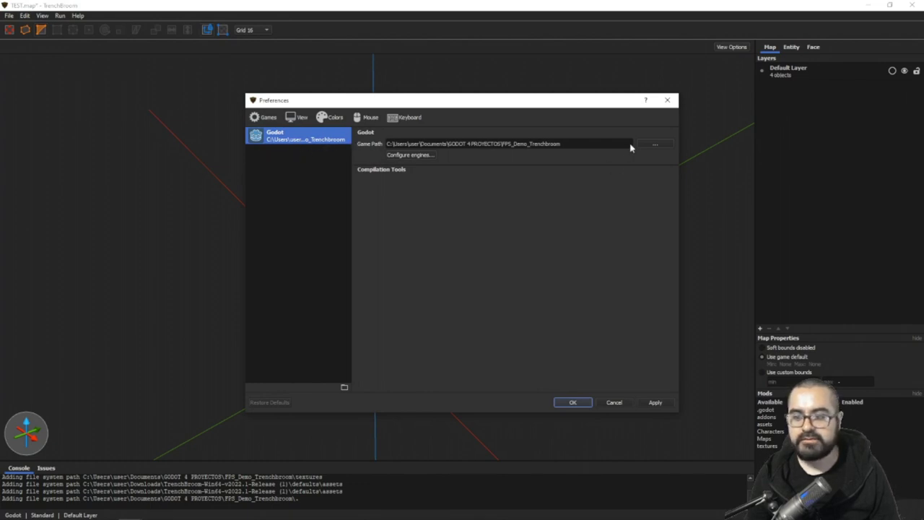
{"action": "left_click", "coordinate": [653, 145]}
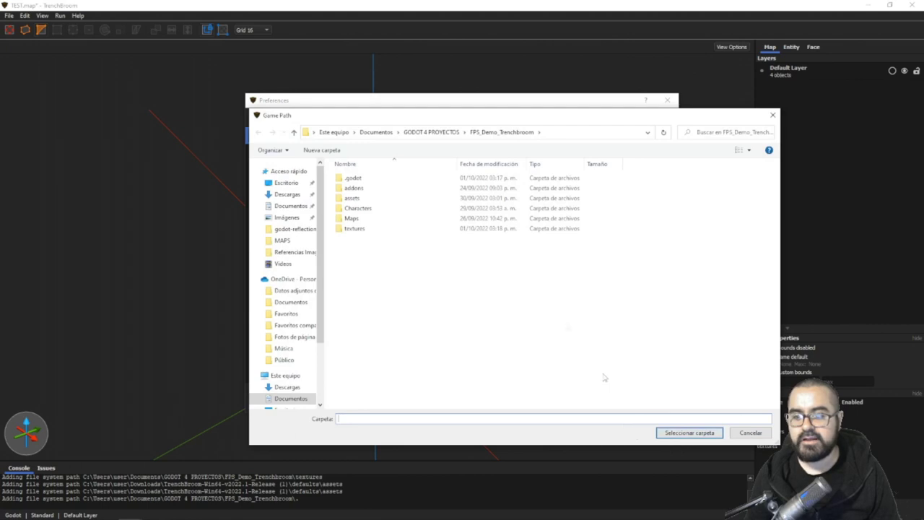
{"action": "left_click", "coordinate": [431, 132]}
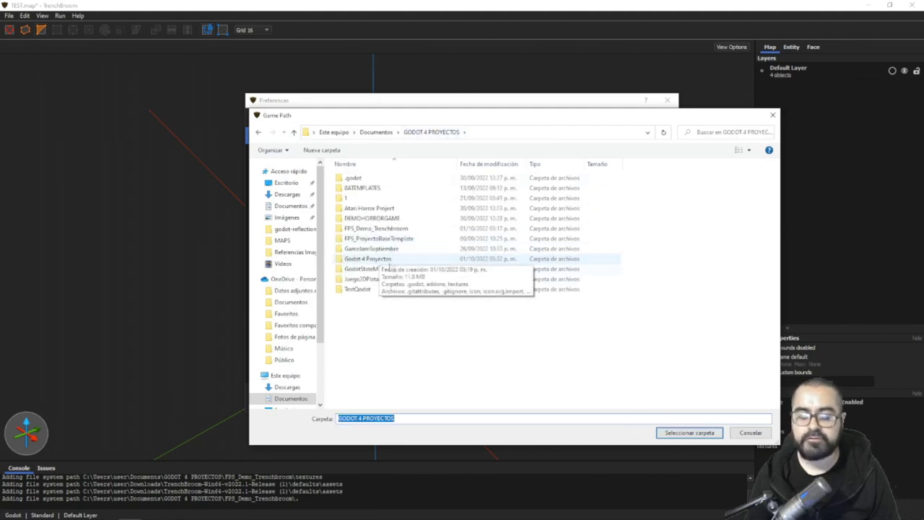
{"action": "left_click", "coordinate": [372, 259]}
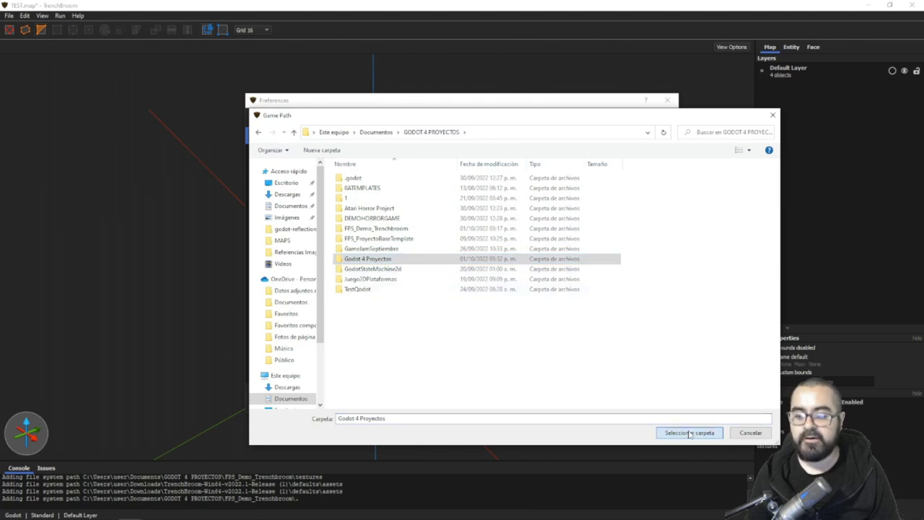
{"action": "left_click", "coordinate": [690, 434]}
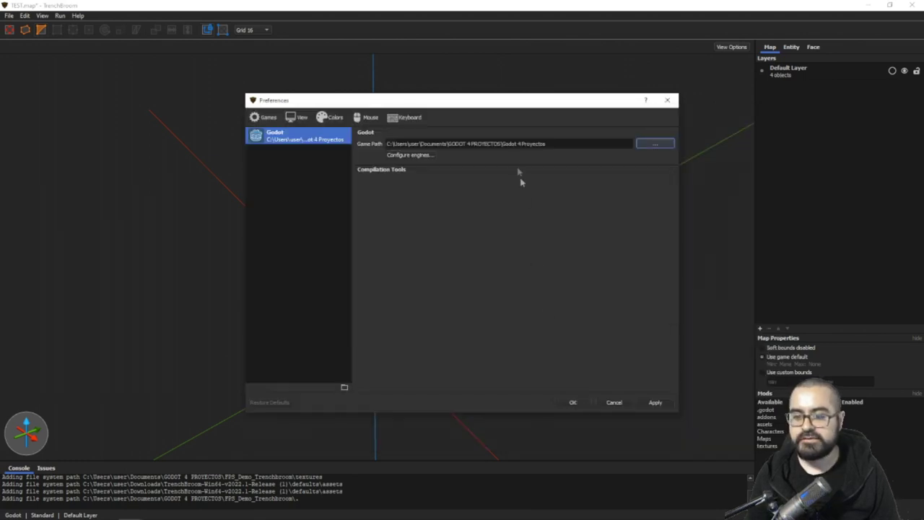
{"action": "left_click", "coordinate": [574, 403]}
{"action": "key", "text": "ctrl+s"}
Enable the textures mod for the map and load the textures collection for its faces.
{"action": "left_click", "coordinate": [769, 425]}
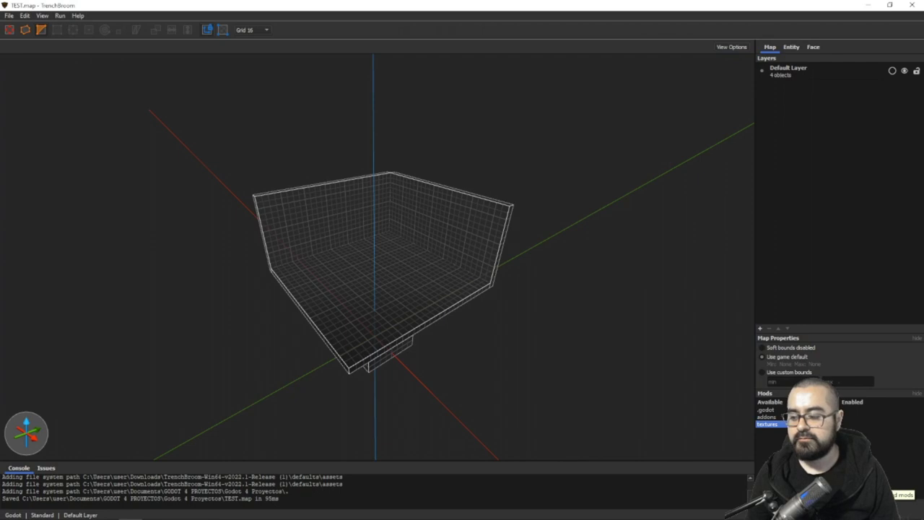
{"action": "left_click", "coordinate": [843, 502]}
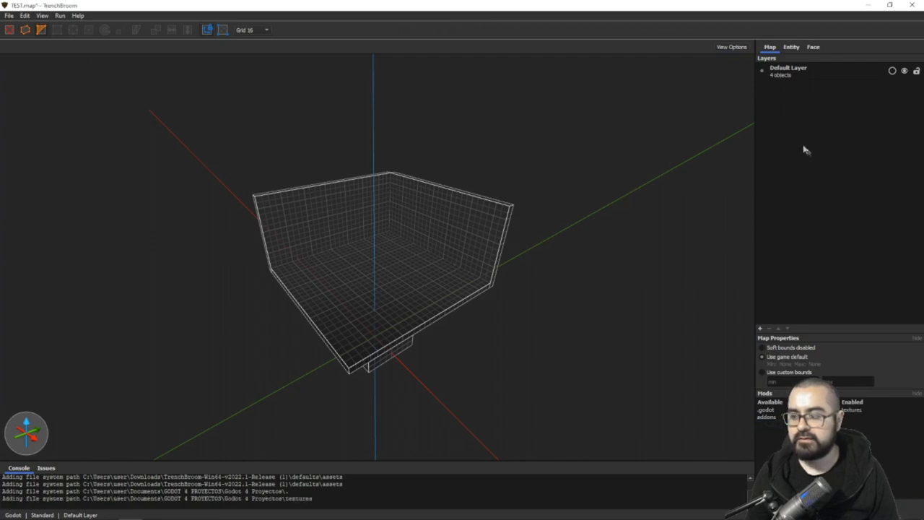
{"action": "left_click", "coordinate": [812, 47]}
{"action": "left_click", "coordinate": [791, 47]}
{"action": "left_click", "coordinate": [811, 48]}
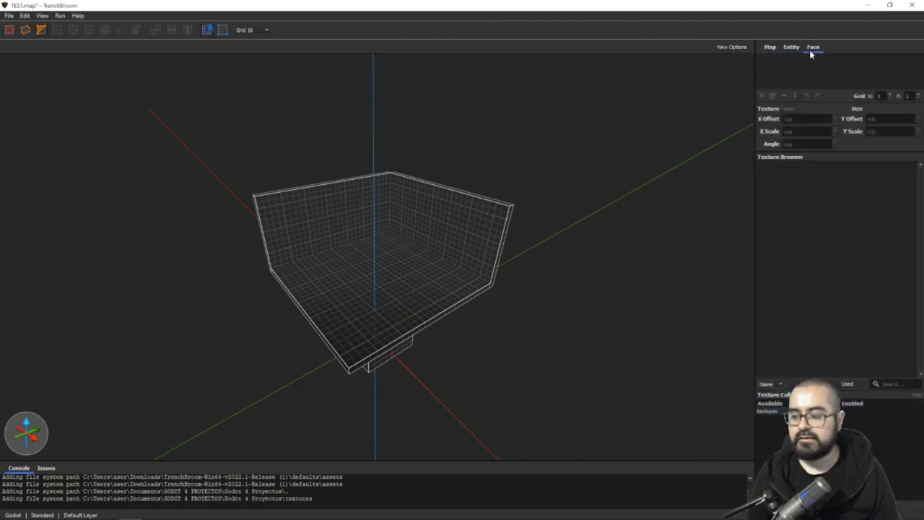
{"action": "left_click", "coordinate": [801, 410]}
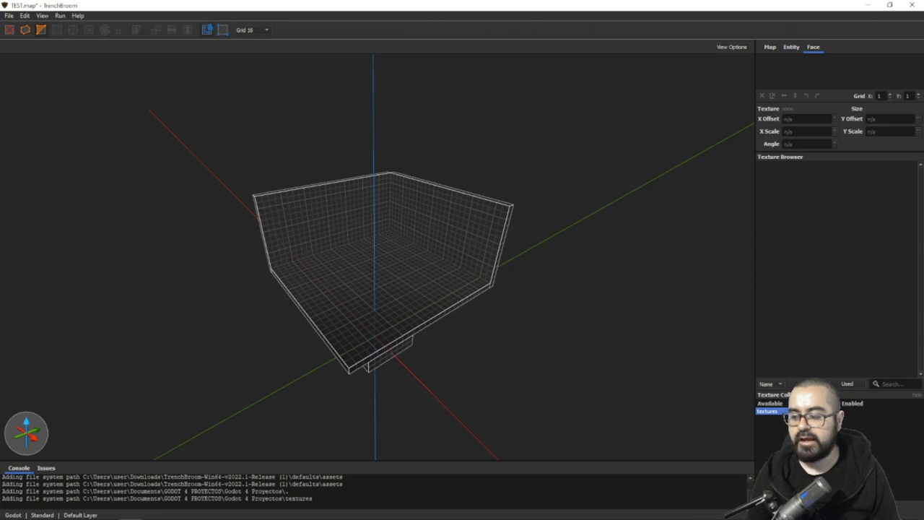
{"action": "double_click", "coordinate": [801, 410]}
Apply texture_09 to the room's floor brush.
{"action": "left_click", "coordinate": [814, 323]}
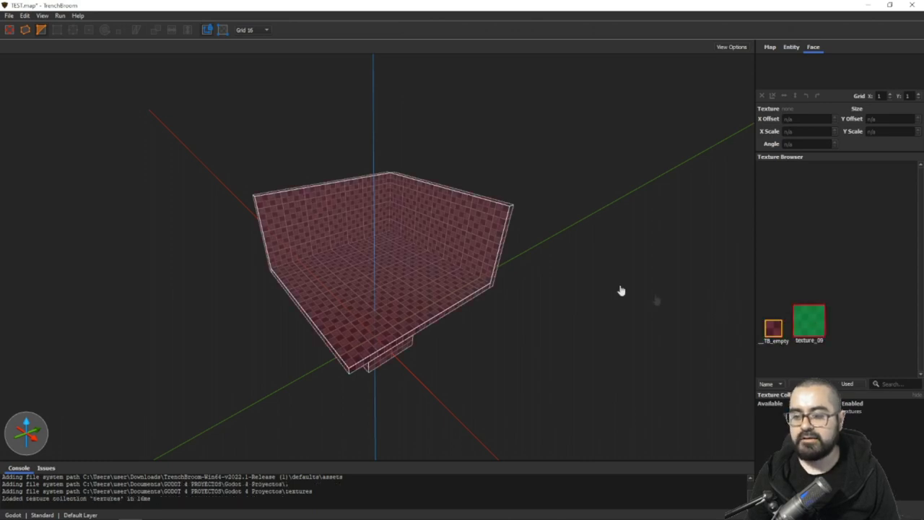
{"action": "right_click_drag", "start_coordinate": [622, 284], "coordinate": [606, 287]}
{"action": "scroll", "coordinate": [605, 288], "scroll_direction": "up", "scroll_amount": 4}
{"action": "scroll", "coordinate": [605, 292], "scroll_direction": "up", "scroll_amount": 3}
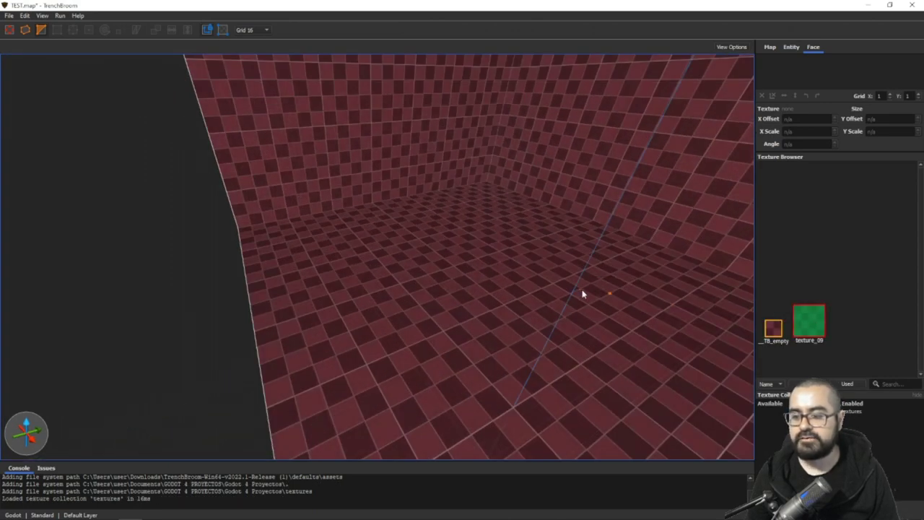
{"action": "scroll", "coordinate": [627, 293], "scroll_direction": "down", "scroll_amount": 8}
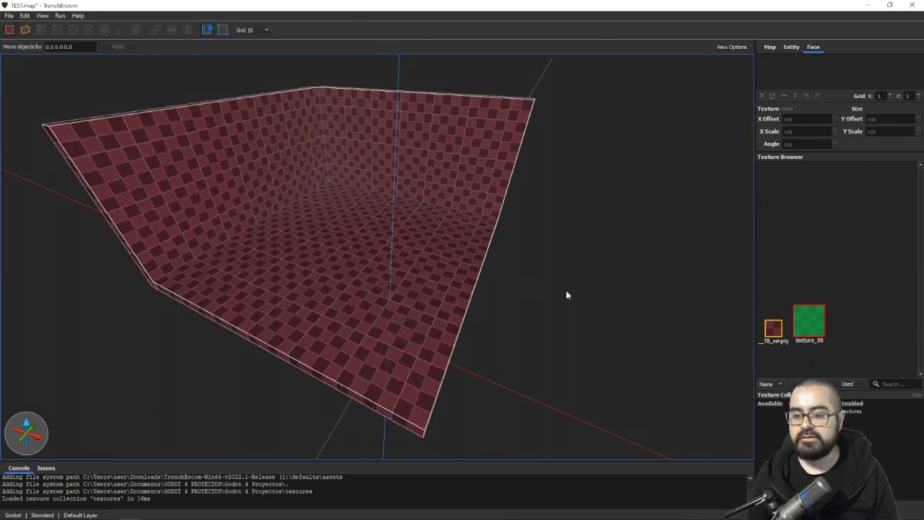
{"action": "left_click", "coordinate": [446, 277]}
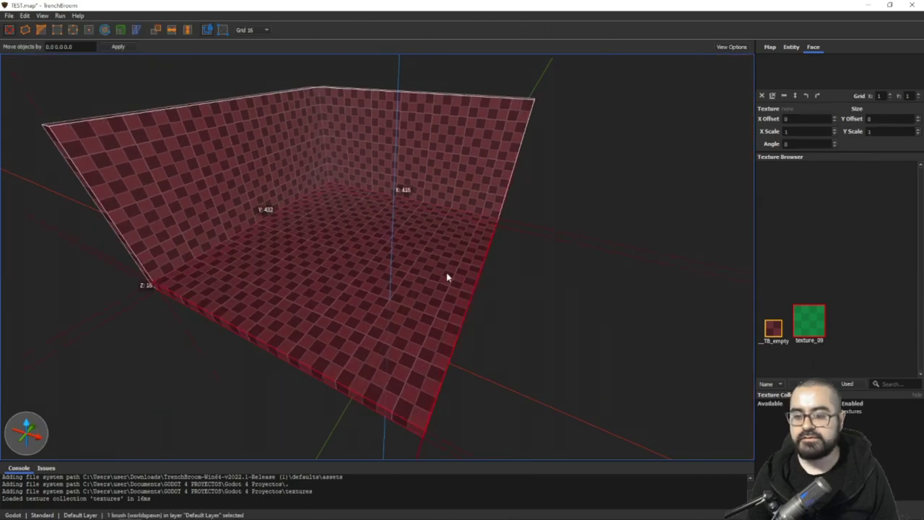
{"action": "left_click", "coordinate": [814, 320]}
Apply texture_09 to the room's right-hand wall brush.
{"action": "scroll", "coordinate": [541, 231], "scroll_direction": "up", "scroll_amount": 5}
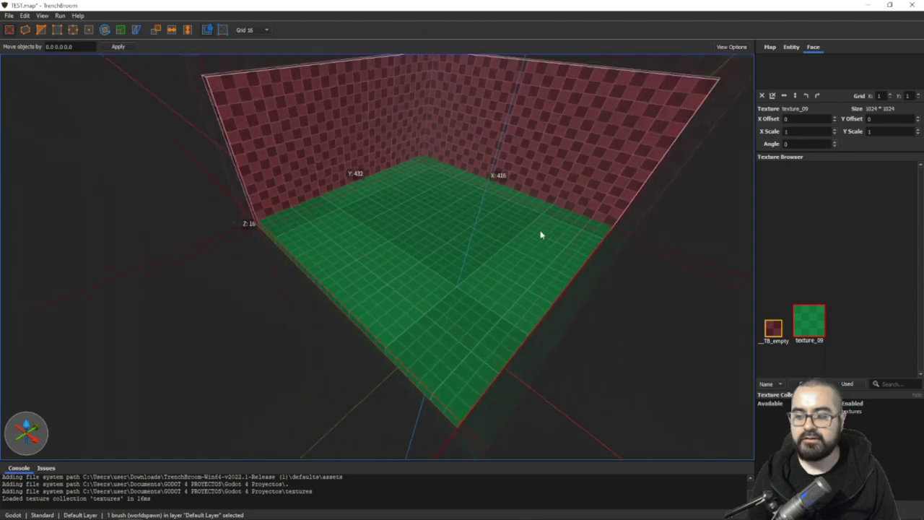
{"action": "scroll", "coordinate": [541, 226], "scroll_direction": "down", "scroll_amount": 5}
{"action": "left_click", "coordinate": [555, 161]}
{"action": "left_click", "coordinate": [817, 329]}
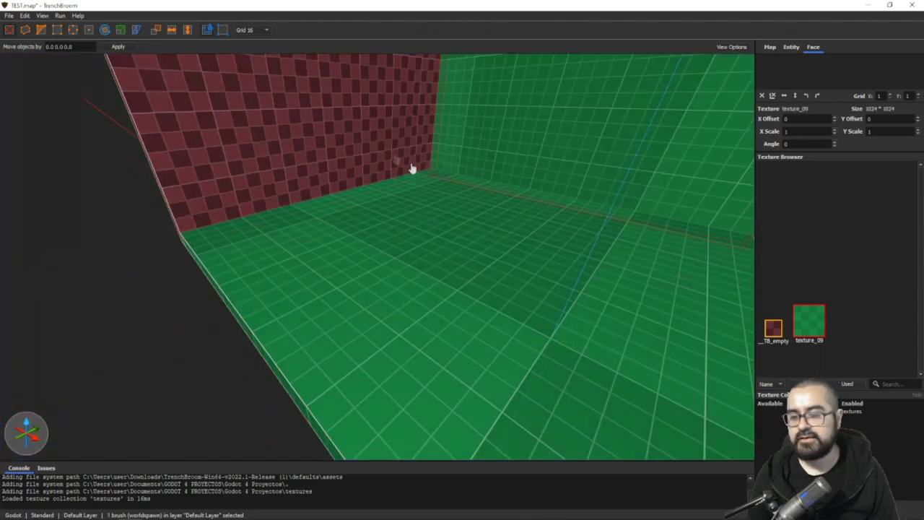
{"action": "scroll", "coordinate": [462, 221], "scroll_direction": "down", "scroll_amount": 5}
{"action": "scroll", "coordinate": [456, 200], "scroll_direction": "up", "scroll_amount": 1}
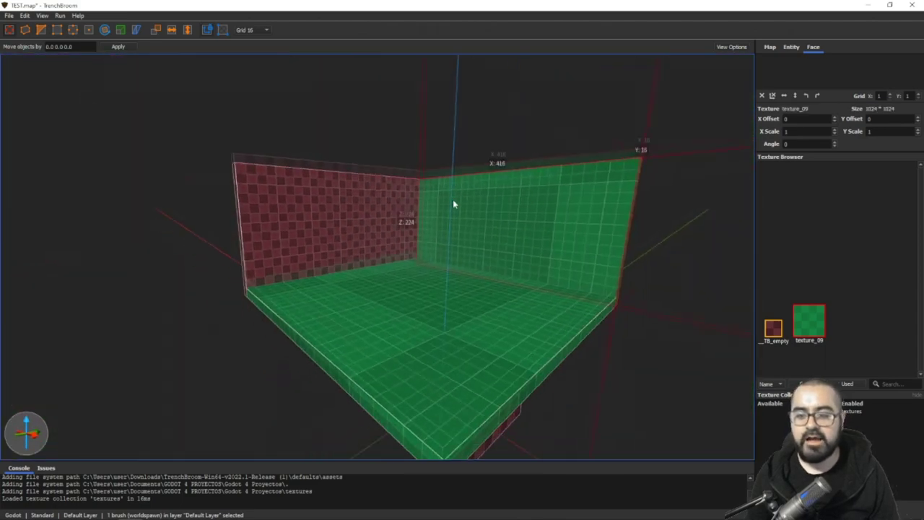
Raise the map views' brightness to -1 in the view preferences.
{"action": "left_click", "coordinate": [42, 16]}
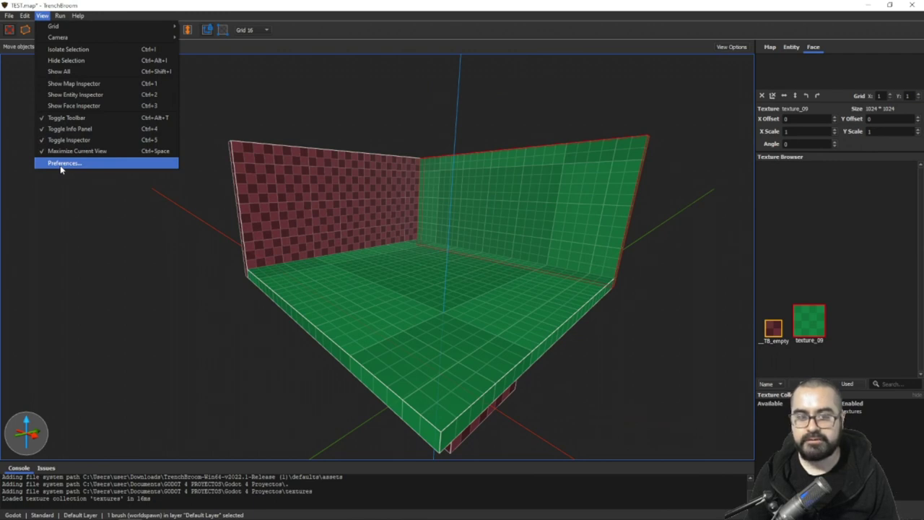
{"action": "left_click", "coordinate": [42, 16]}
{"action": "left_click", "coordinate": [41, 16]}
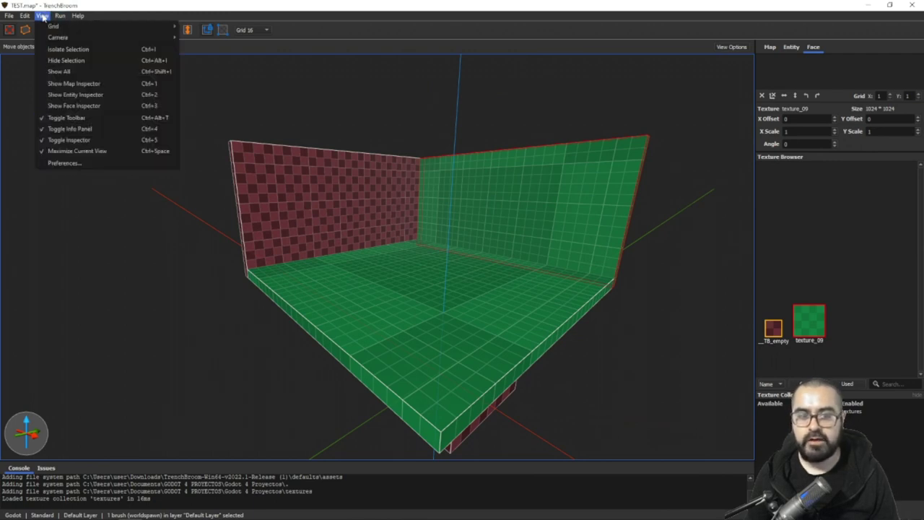
{"action": "left_click", "coordinate": [42, 16]}
{"action": "left_click", "coordinate": [45, 17]}
{"action": "left_click", "coordinate": [52, 163]}
{"action": "left_click", "coordinate": [331, 118]}
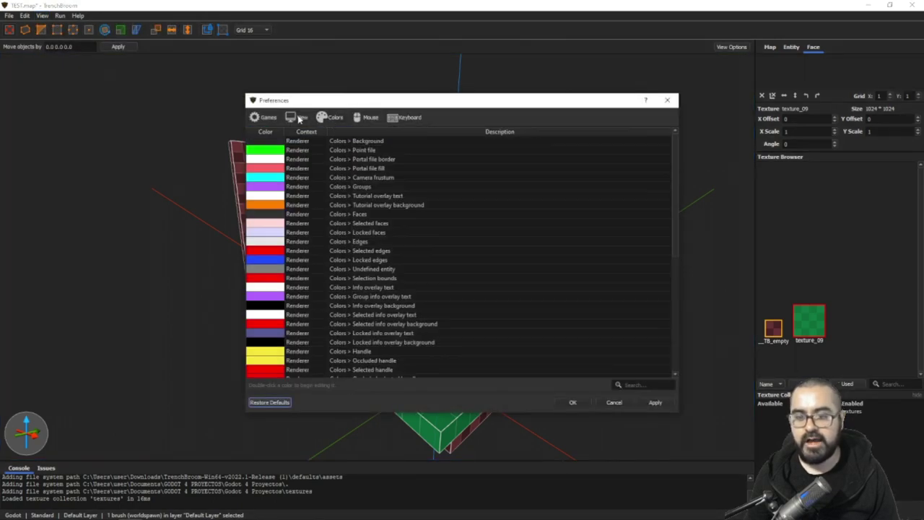
{"action": "left_click", "coordinate": [297, 117]}
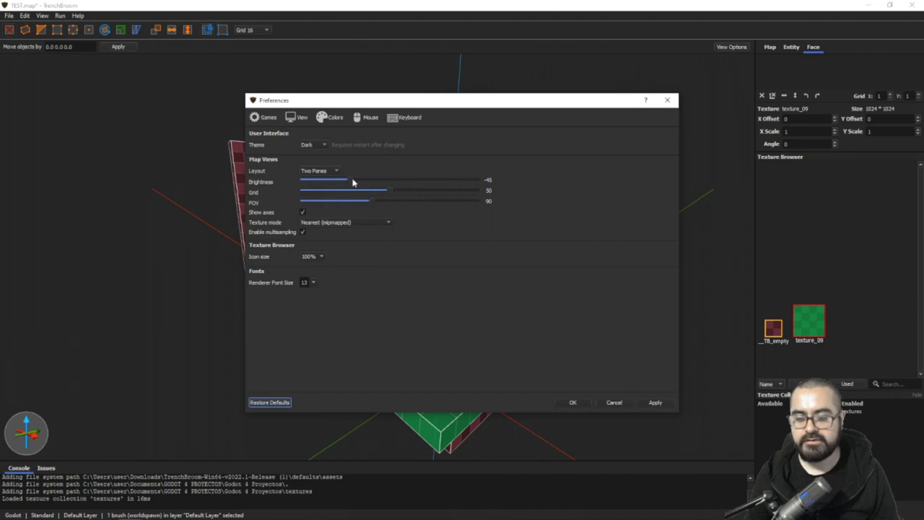
{"action": "left_click_drag", "start_coordinate": [352, 181], "coordinate": [362, 182]}
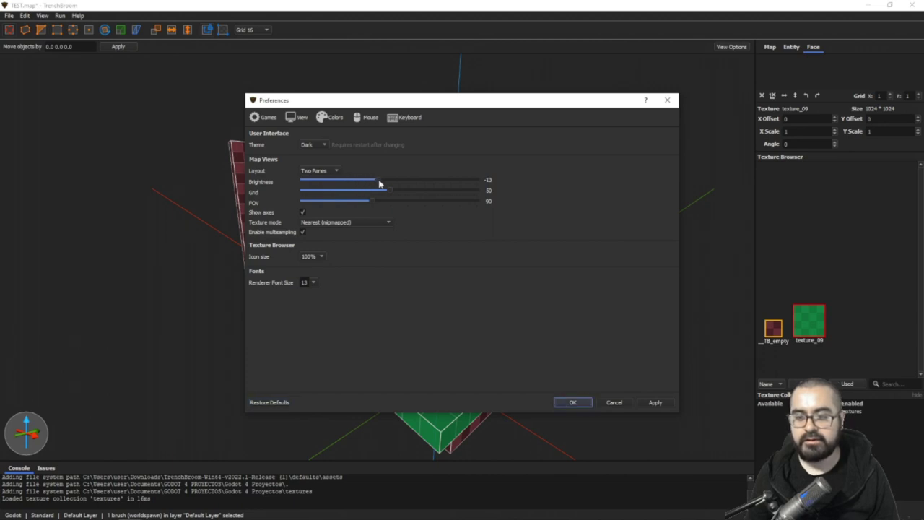
{"action": "left_click", "coordinate": [655, 402]}
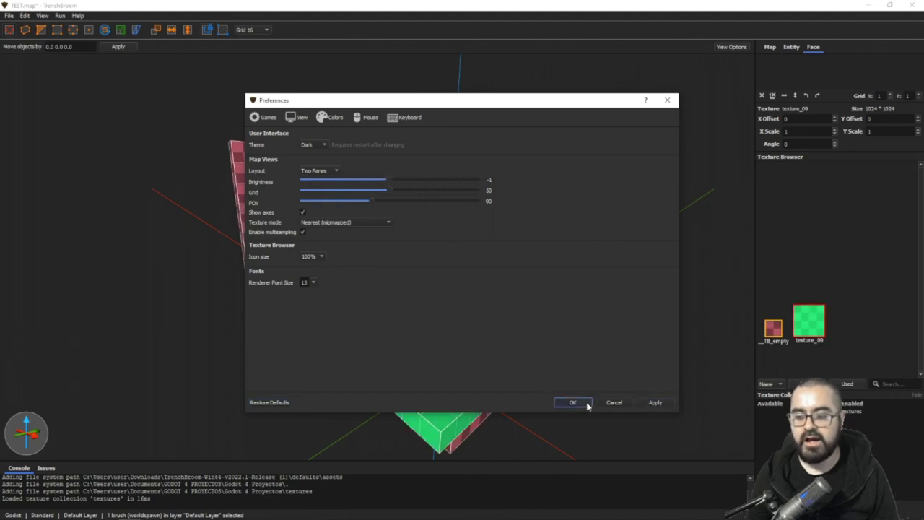
{"action": "left_click", "coordinate": [585, 403]}
{"action": "scroll", "coordinate": [557, 357], "scroll_direction": "up", "scroll_amount": 3}
Switch to the File Explorer window with the prototype textures' PNG/Green folder.
{"action": "key", "text": "alt+Tab"}
{"action": "mouse_move", "coordinate": [35, 510]}
{"action": "left_click", "coordinate": [117, 479]}
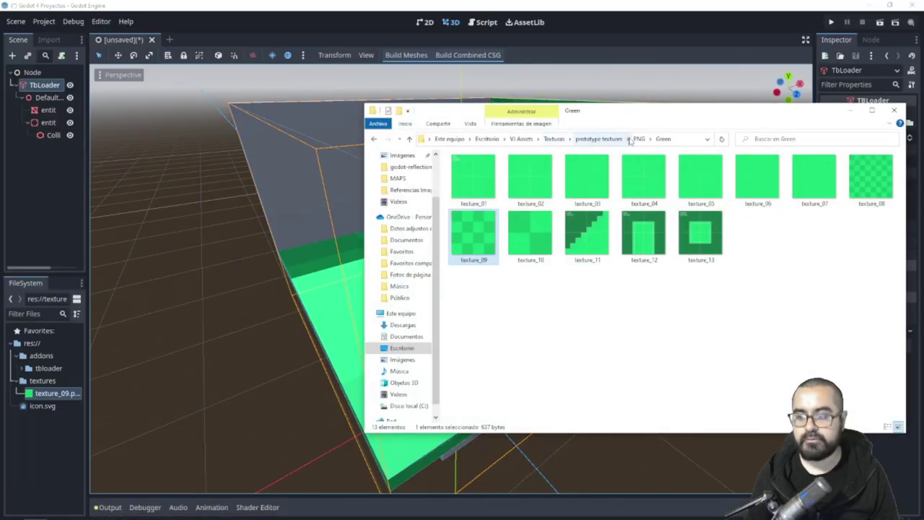